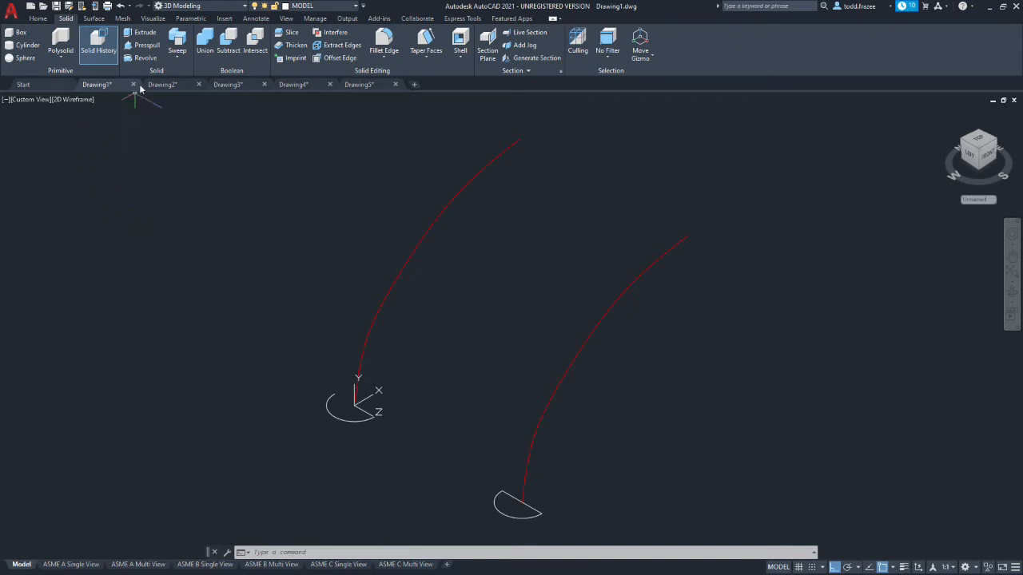
Step: Sweep the open arc profile at the origin along the red curved path attached to it
click(177, 40)
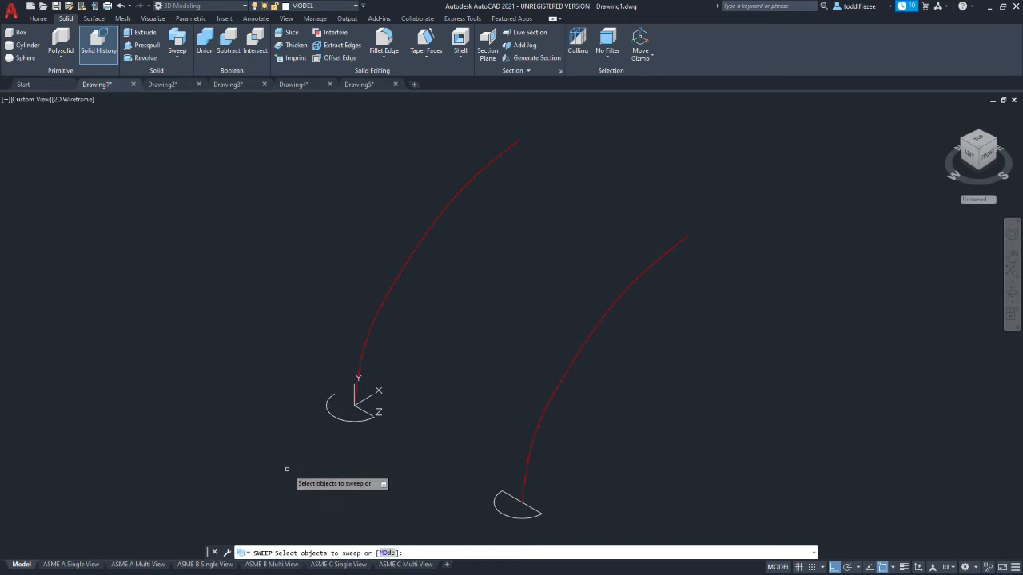
click(369, 419)
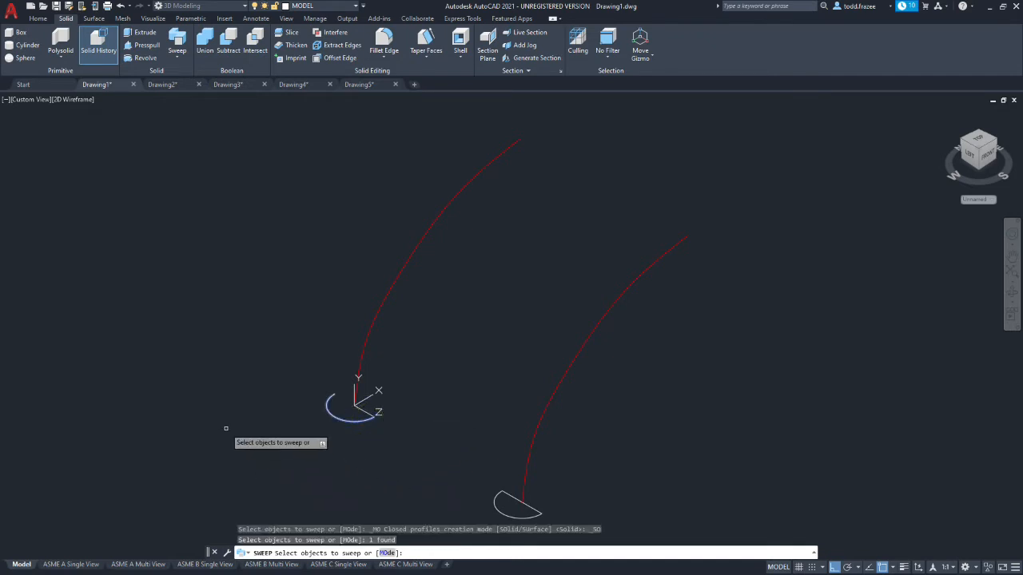
key(Return)
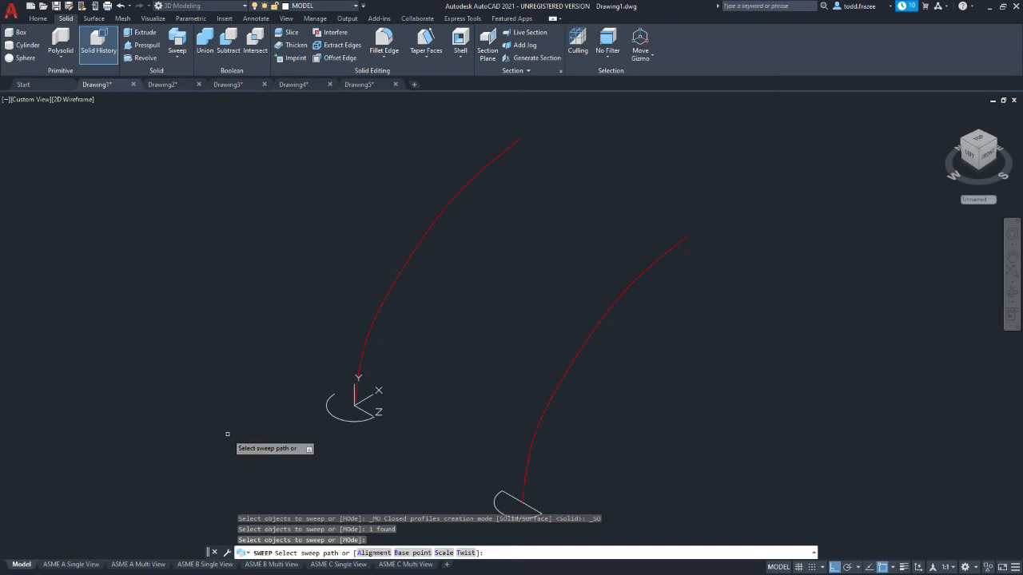
click(360, 380)
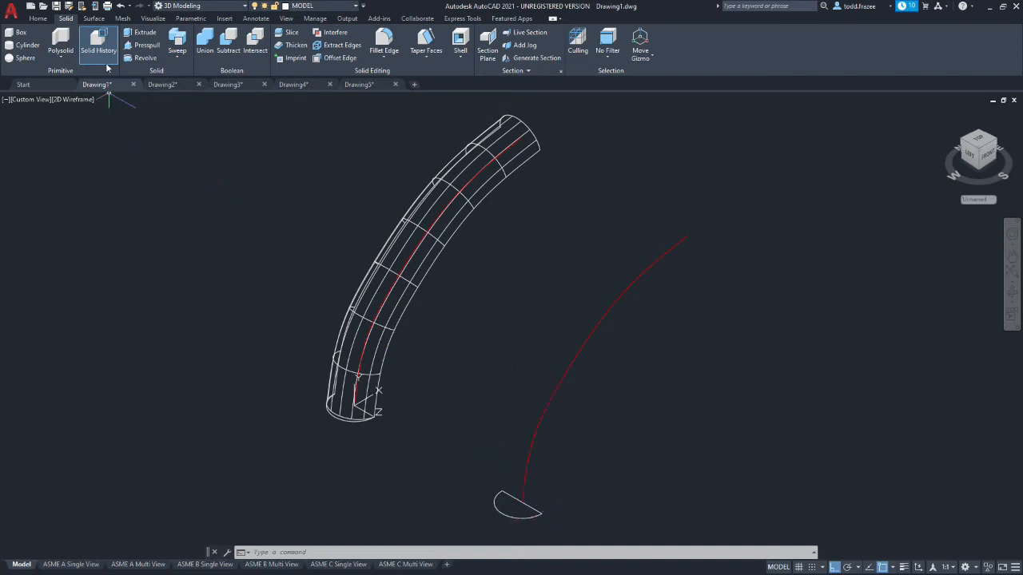
Step: Sweep the closed half-circle profile along the second red curved path
click(178, 41)
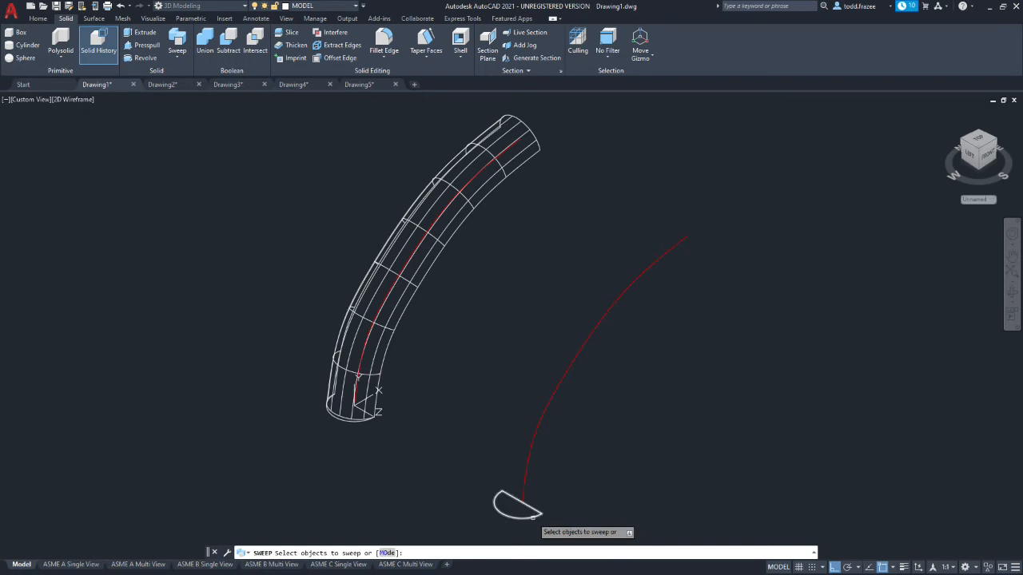
click(536, 517)
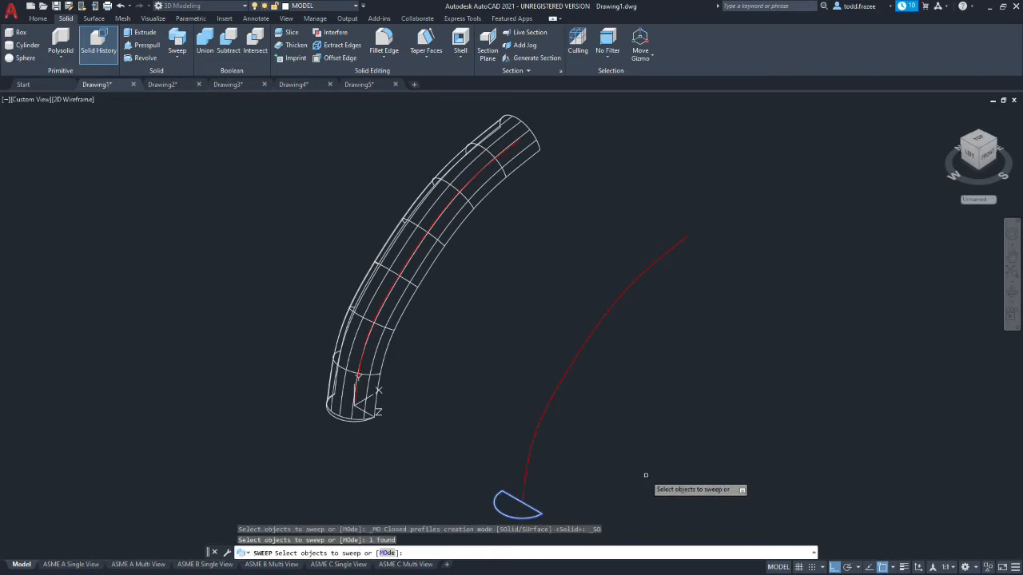
key(Return)
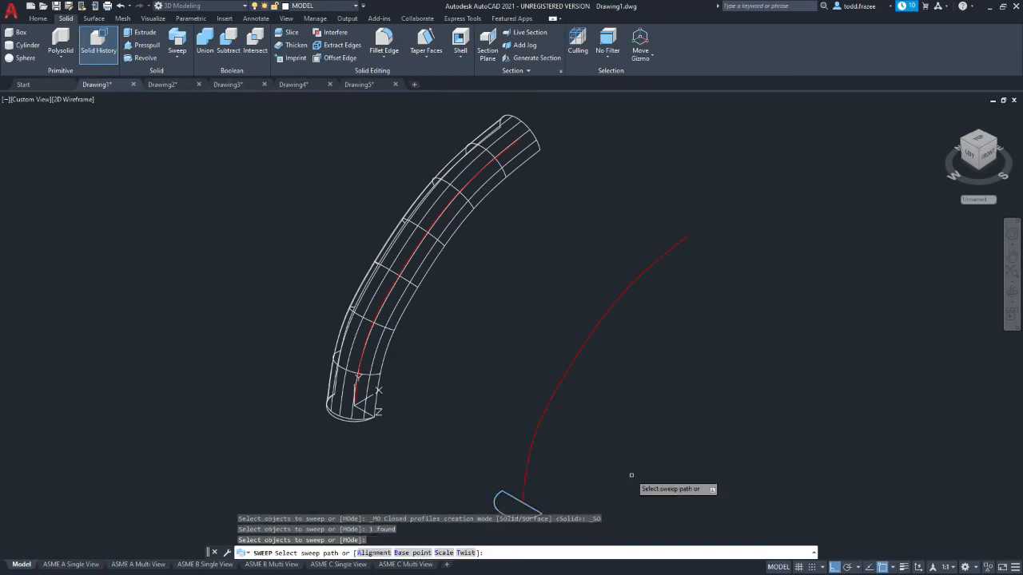
click(525, 467)
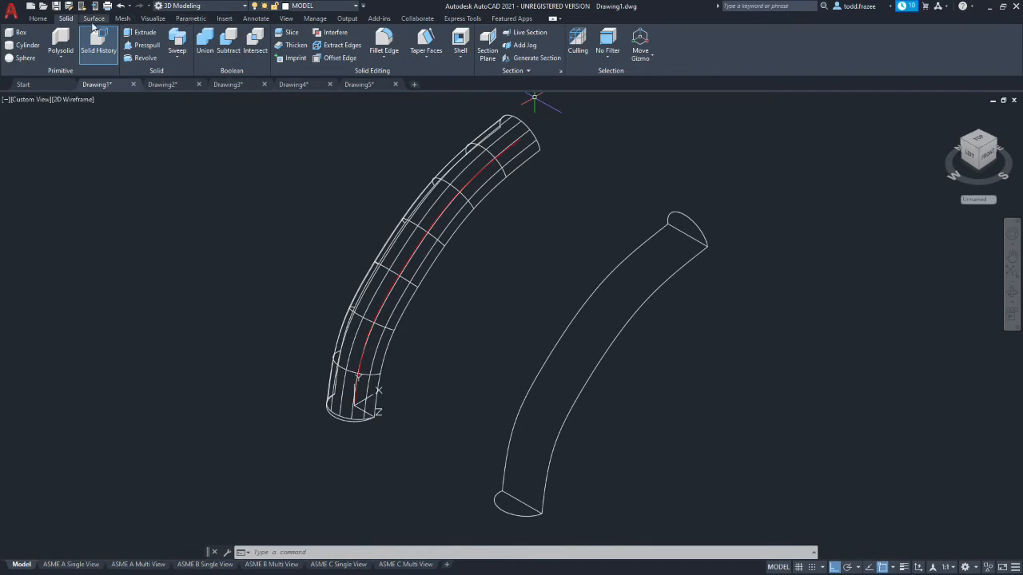
Step: Display both swept objects in the Shades of Gray visual style and orbit around them
click(37, 18)
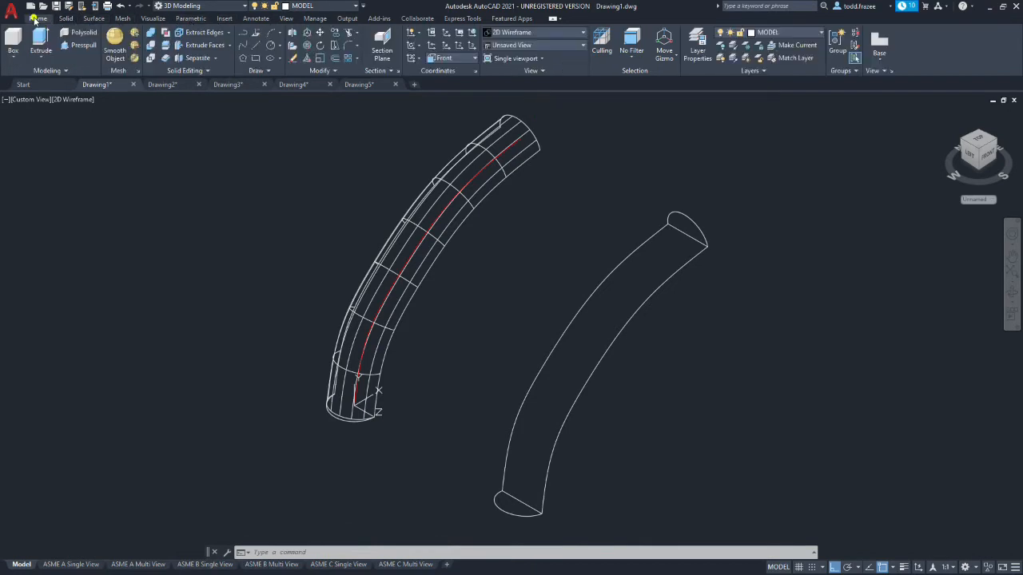
click(543, 33)
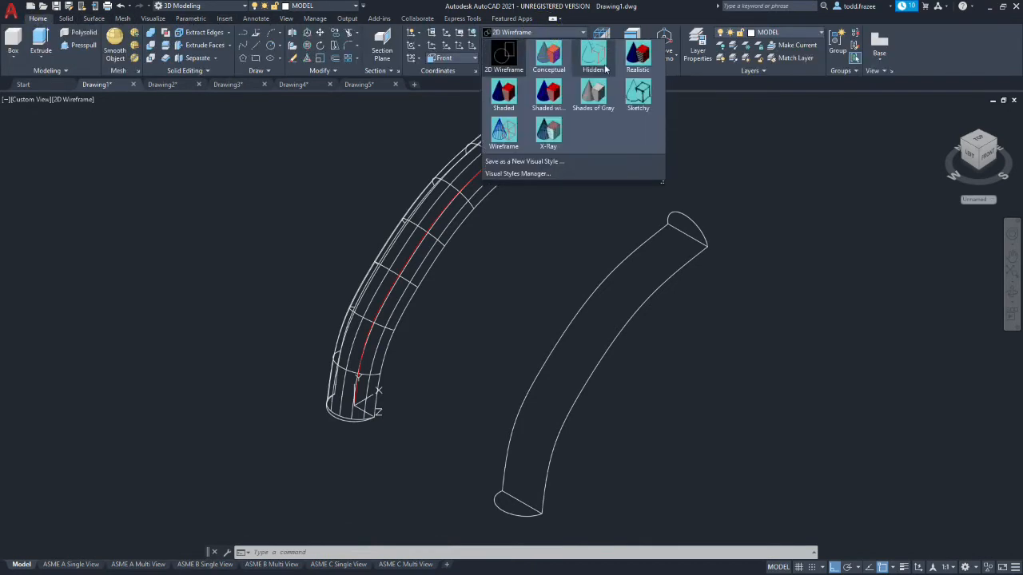
click(593, 88)
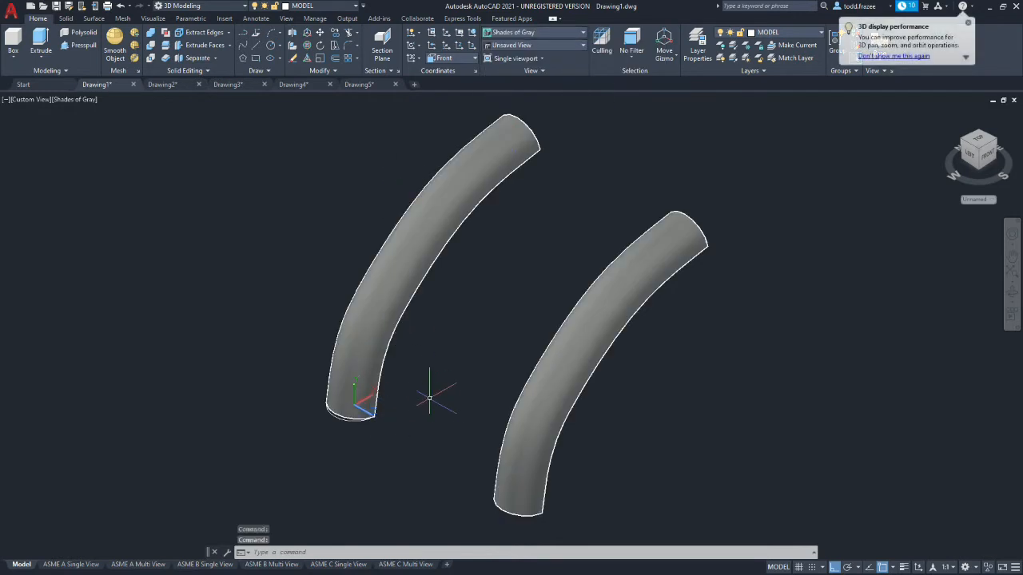
shift+middle_drag(472, 418, 433, 426)
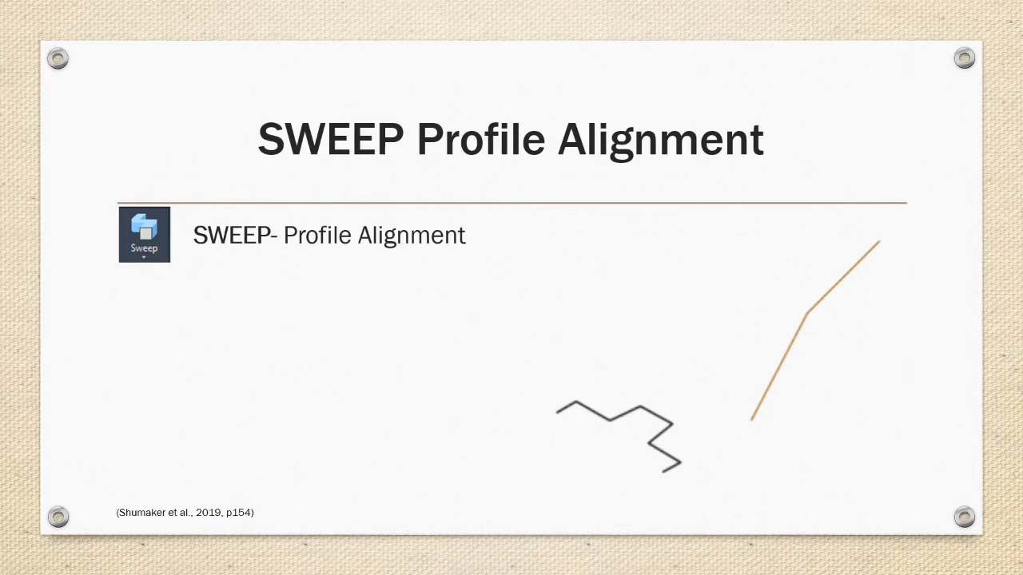
key(Right)
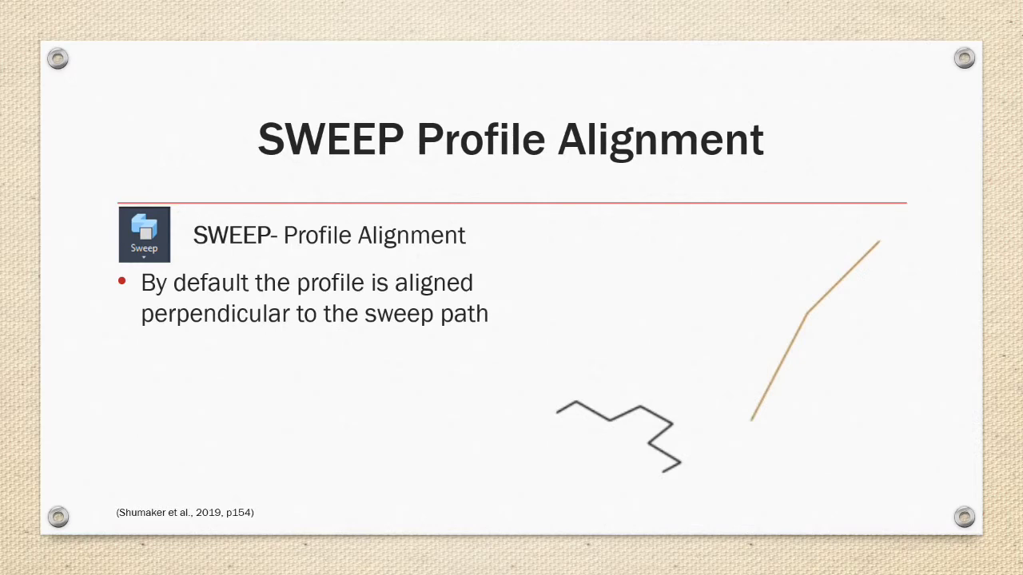
key(Right)
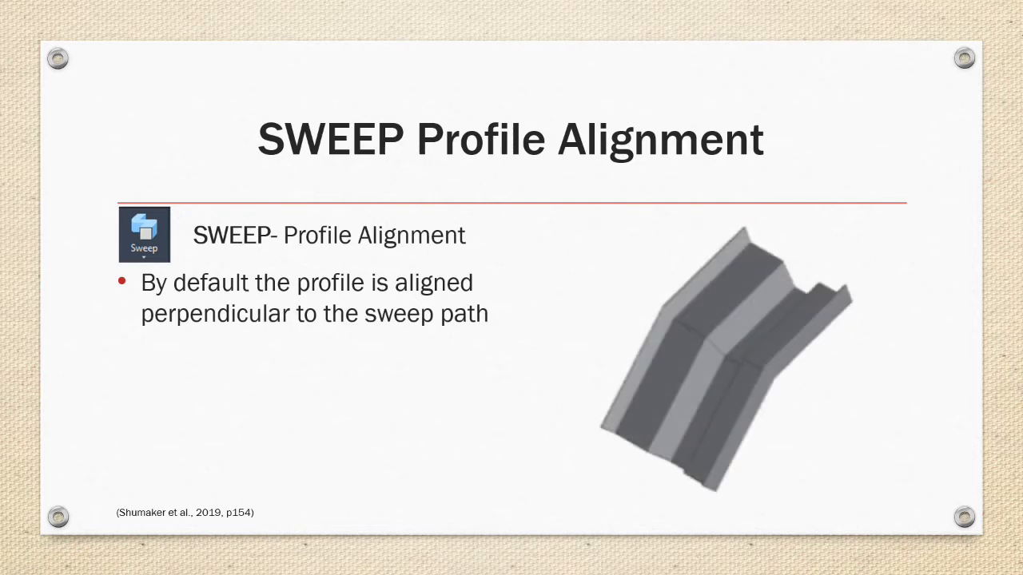
key(Right)
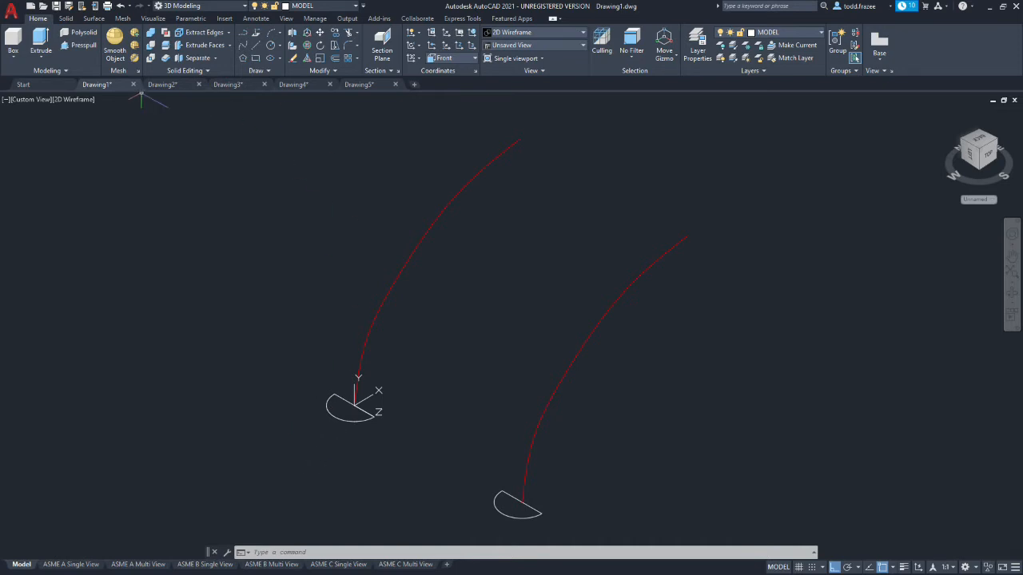
Step: Sweep the closed half-circle profile at the origin along its red path using the default alignment
click(65, 17)
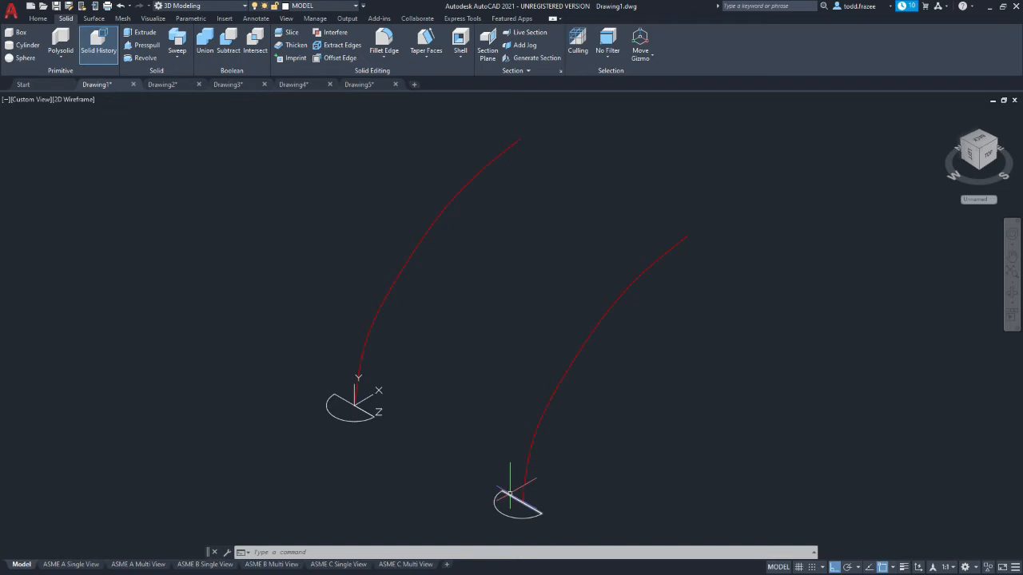
click(181, 40)
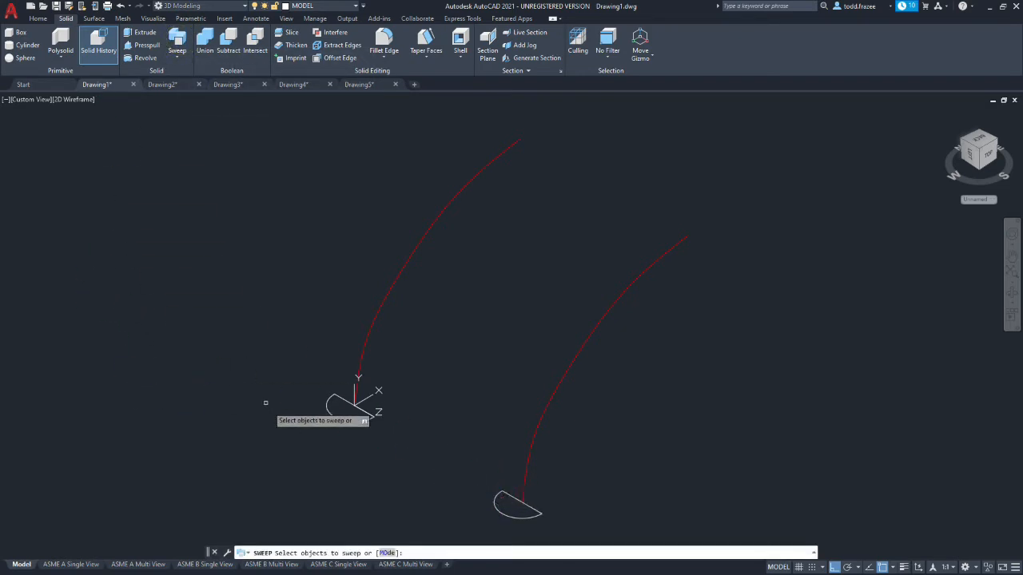
click(370, 417)
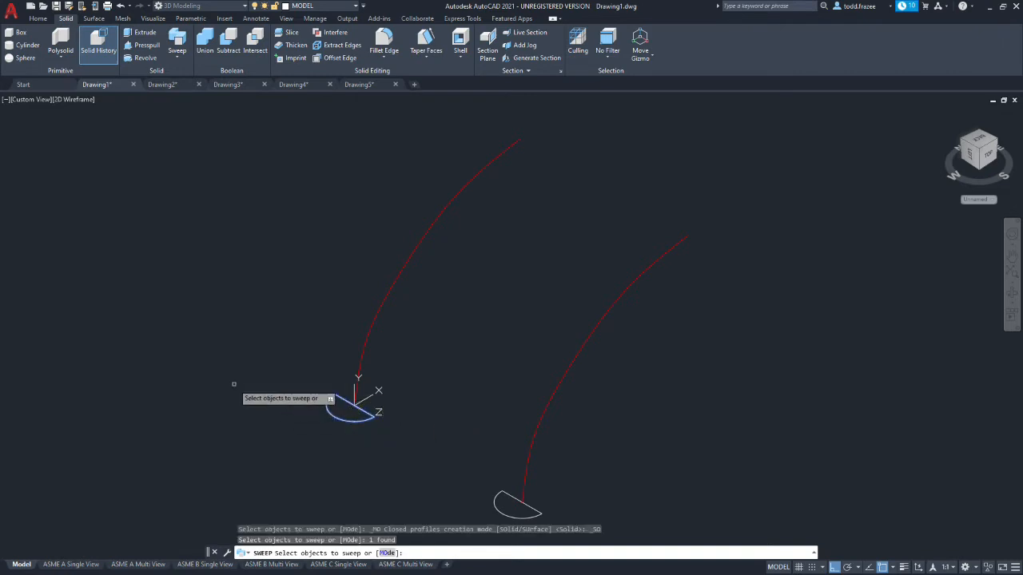
key(Return)
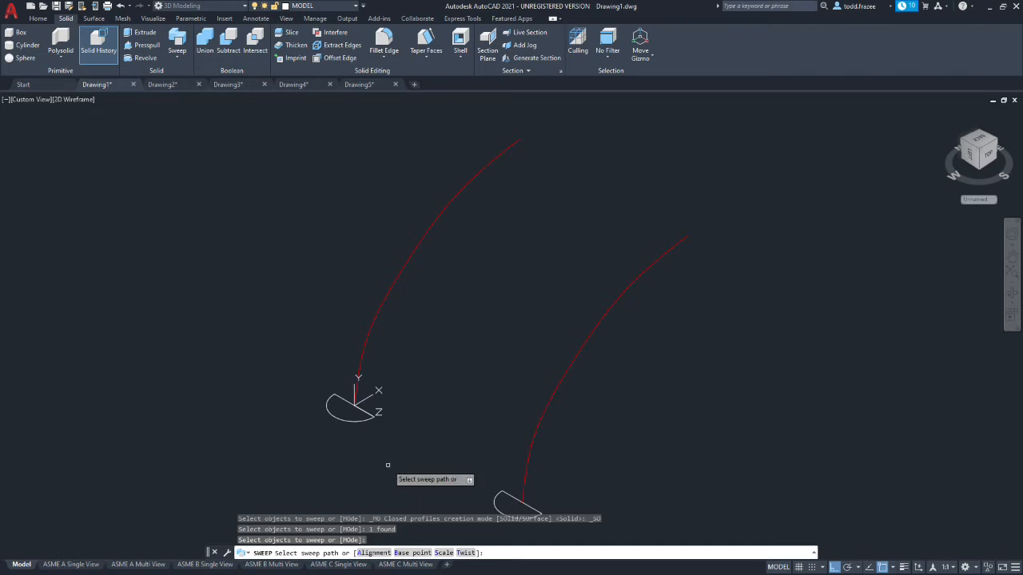
click(365, 345)
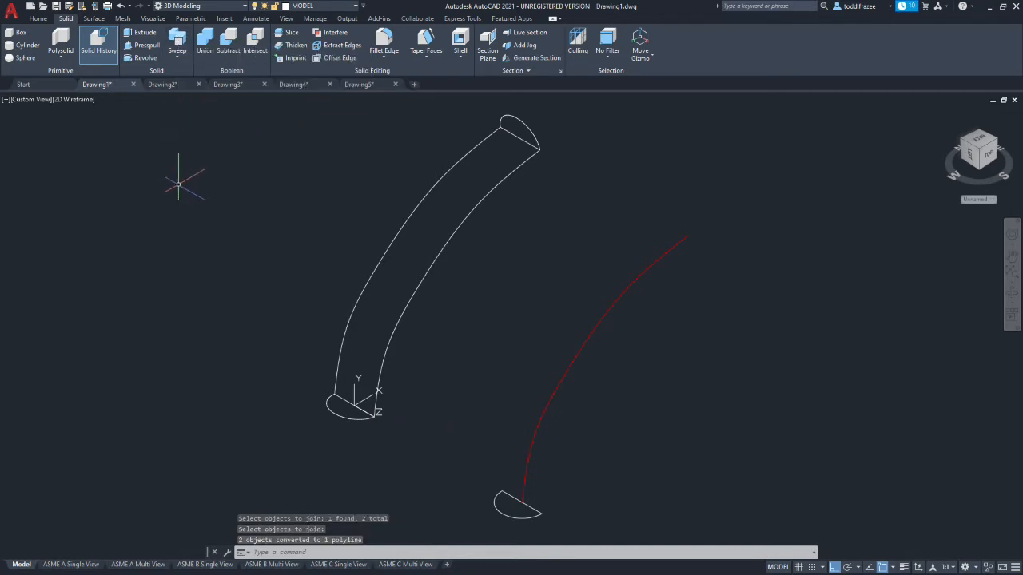
Step: Sweep the other half-circle profile along its red path with the Alignment option set to No
click(178, 41)
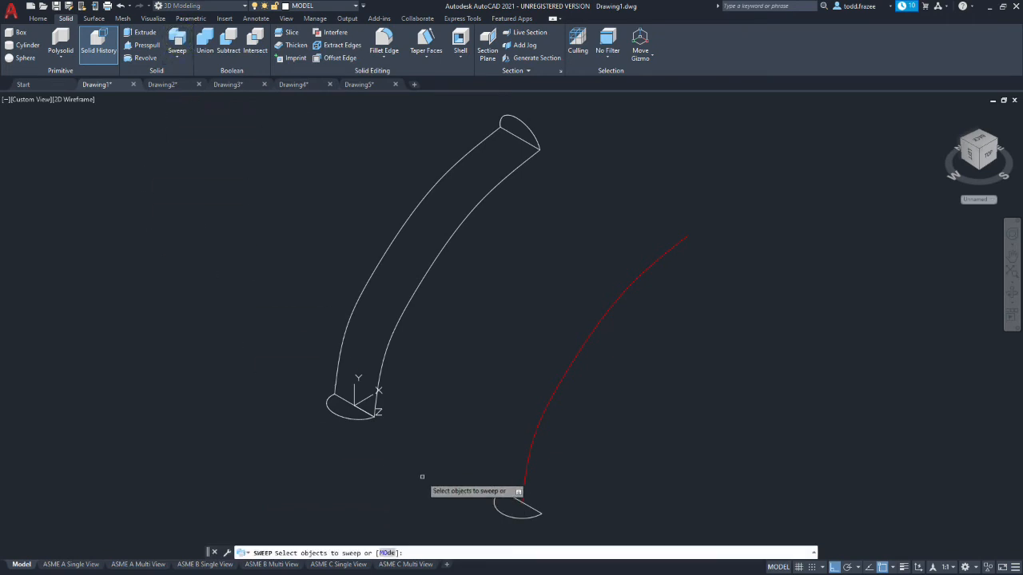
click(532, 518)
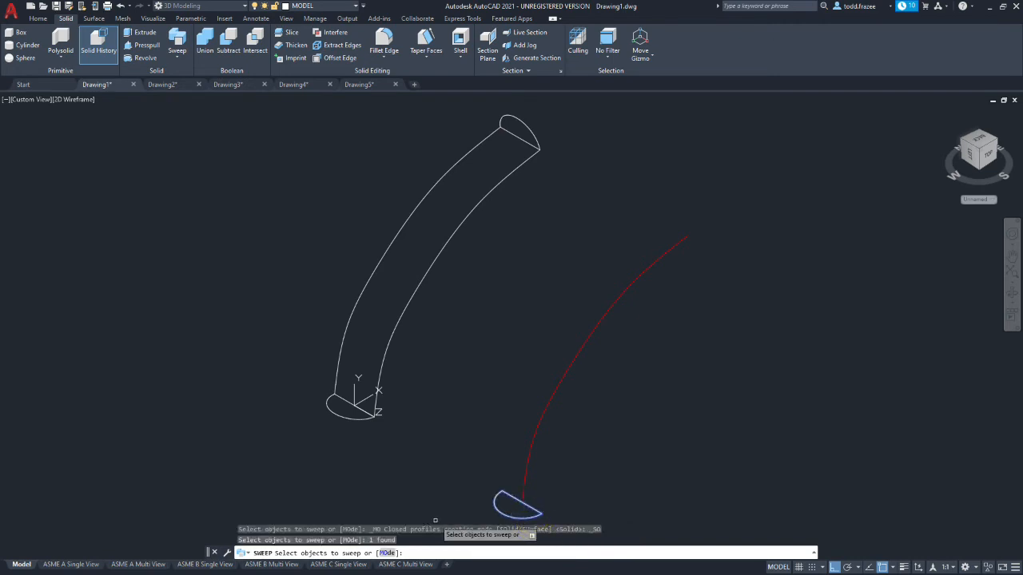
key(Return)
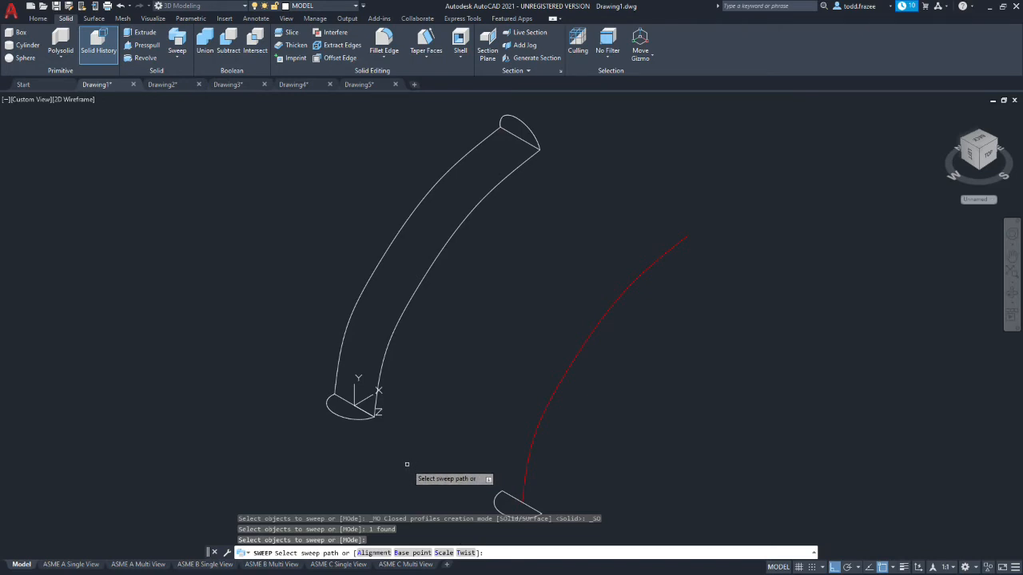
text(alignment)
key(Return)
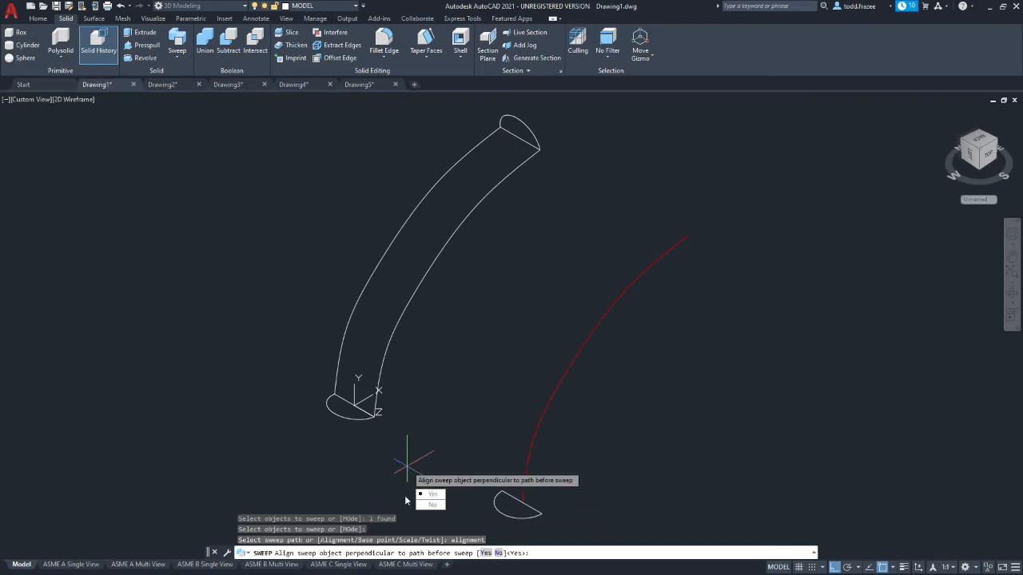
click(431, 504)
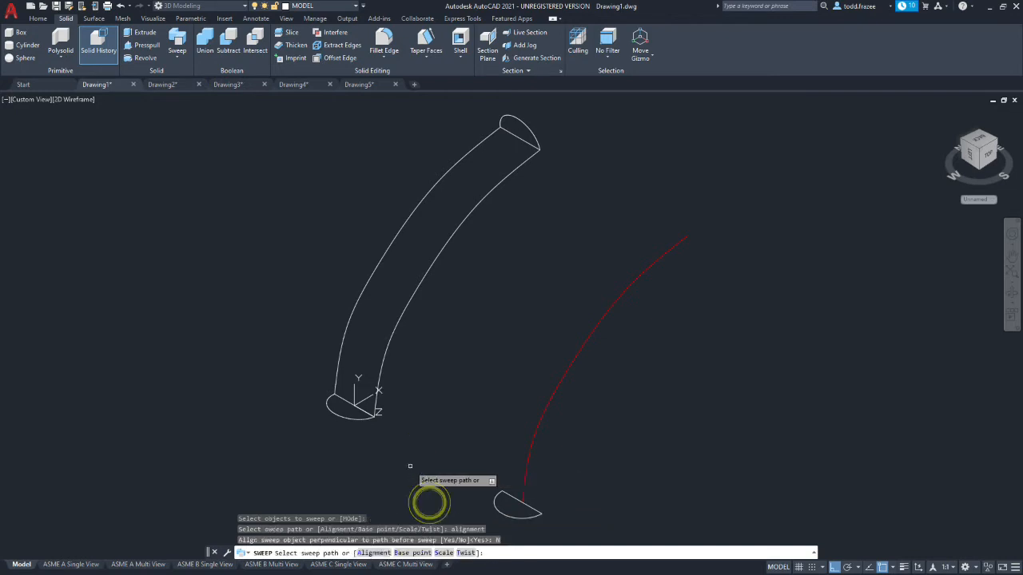
click(524, 481)
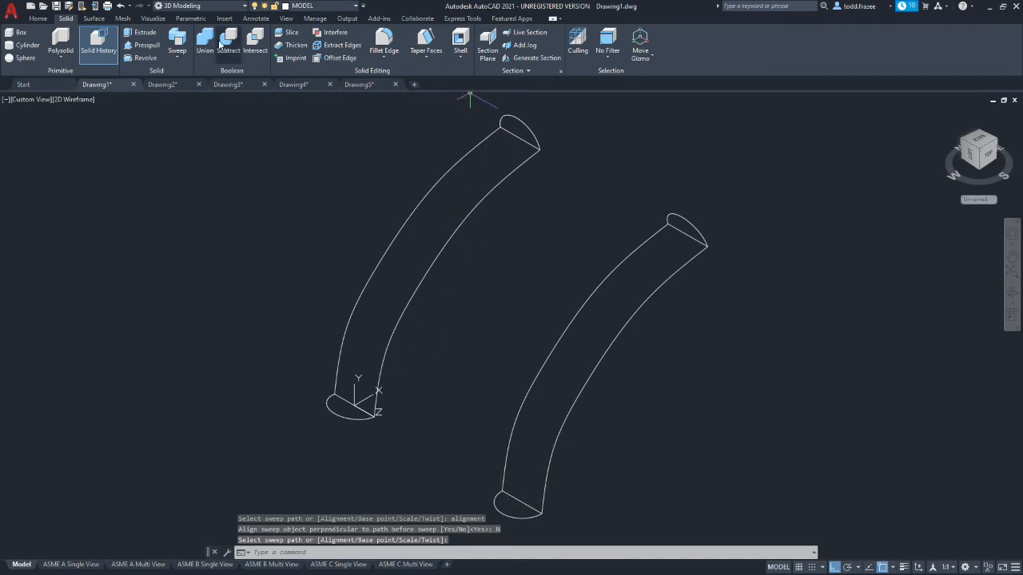
Step: Change the visual style of the two swept solids from 2D Wireframe to Shades of Gray
click(38, 17)
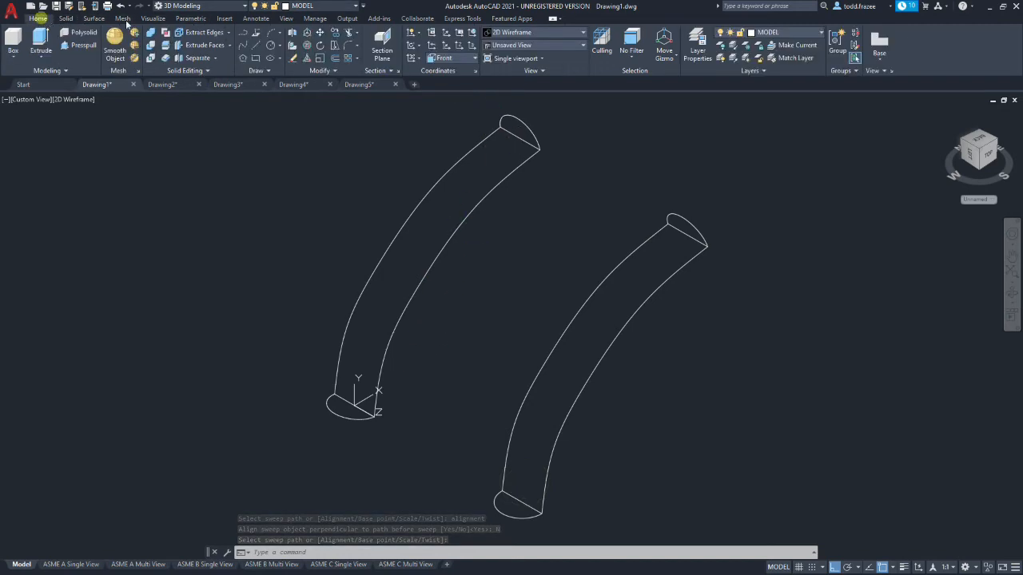
click(583, 37)
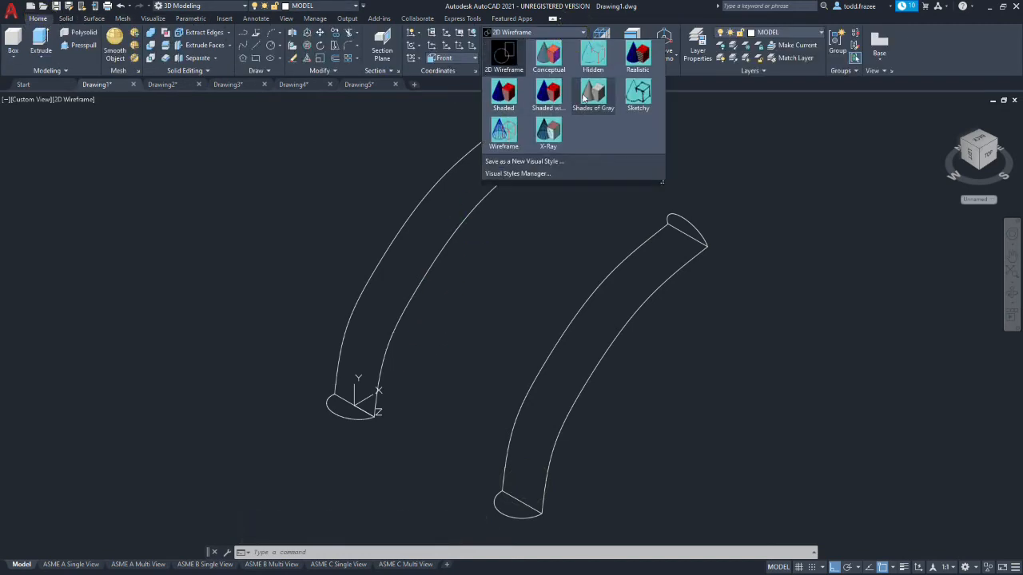
click(587, 91)
Step: Examine how the start and end faces of the two swept solids differ in the Back, Left and Front views
shift+middle_drag(494, 170, 1019, 82)
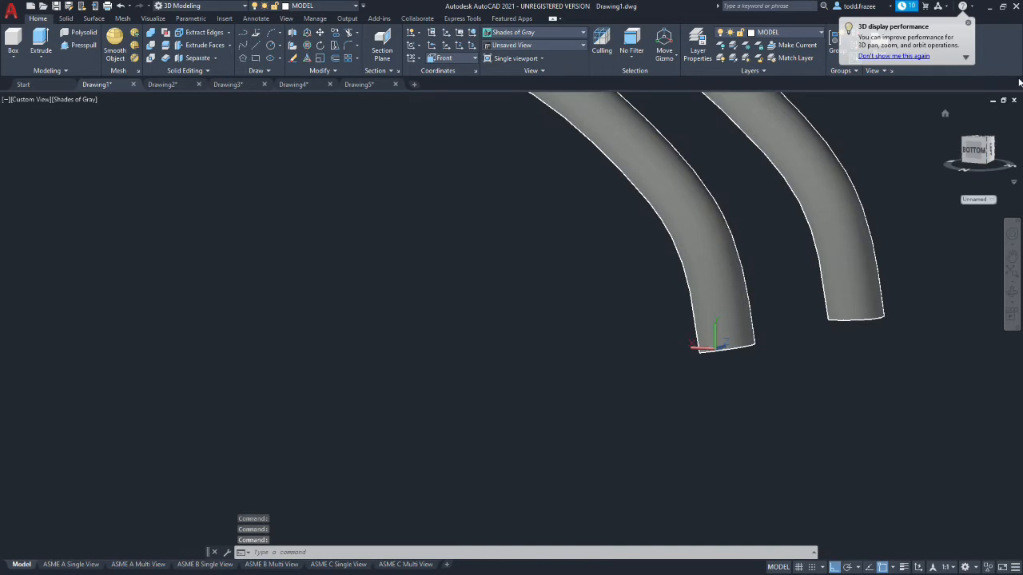
click(975, 144)
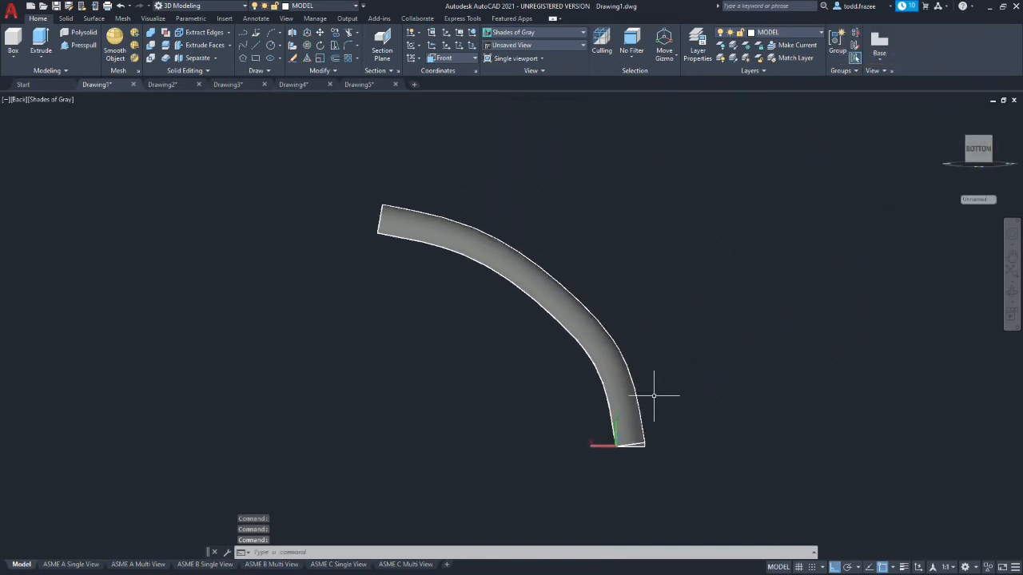
scroll(638, 445, up, 10)
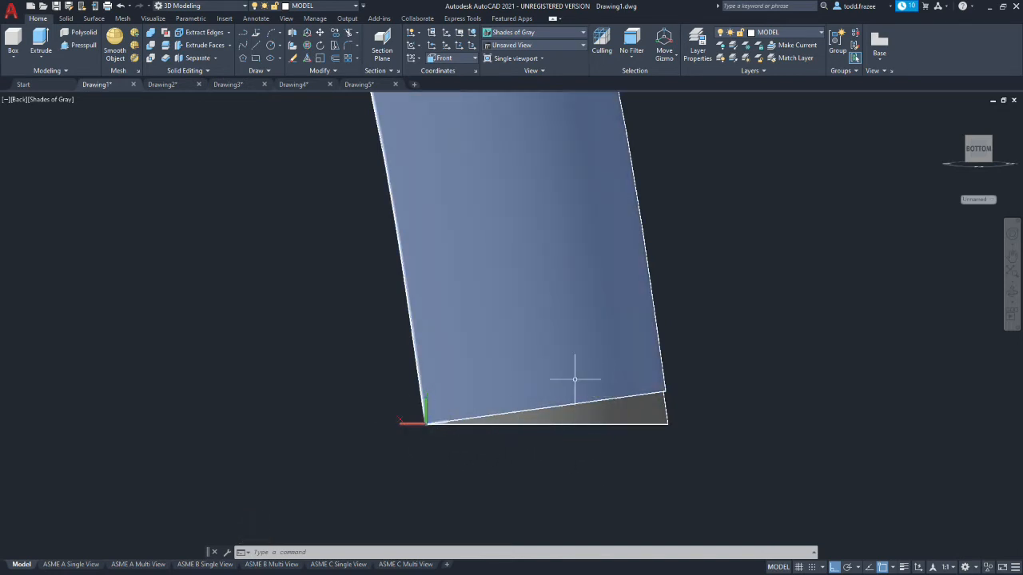
scroll(443, 281, down, 5)
scroll(341, 154, up, 7)
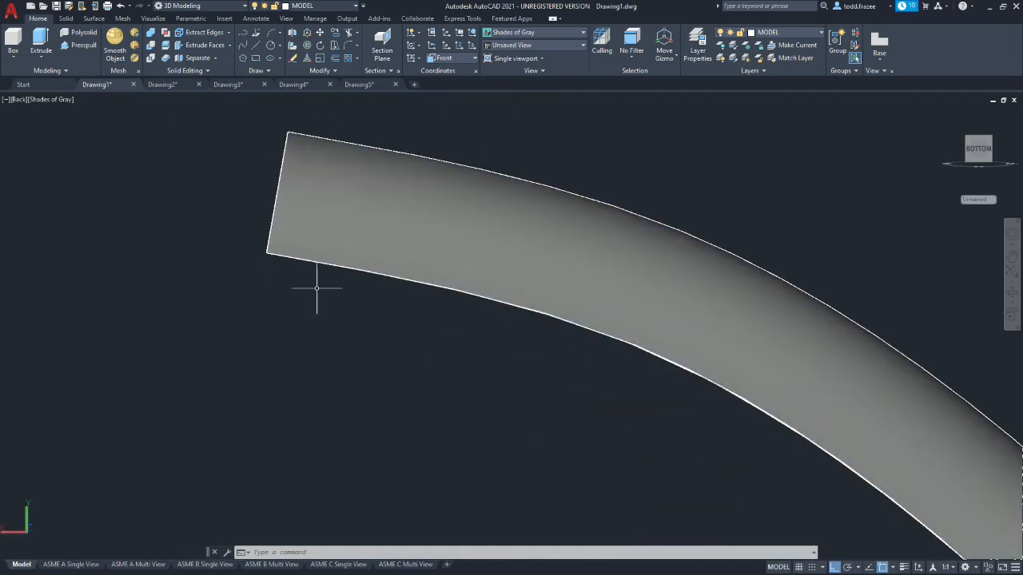
scroll(357, 294, down, 6)
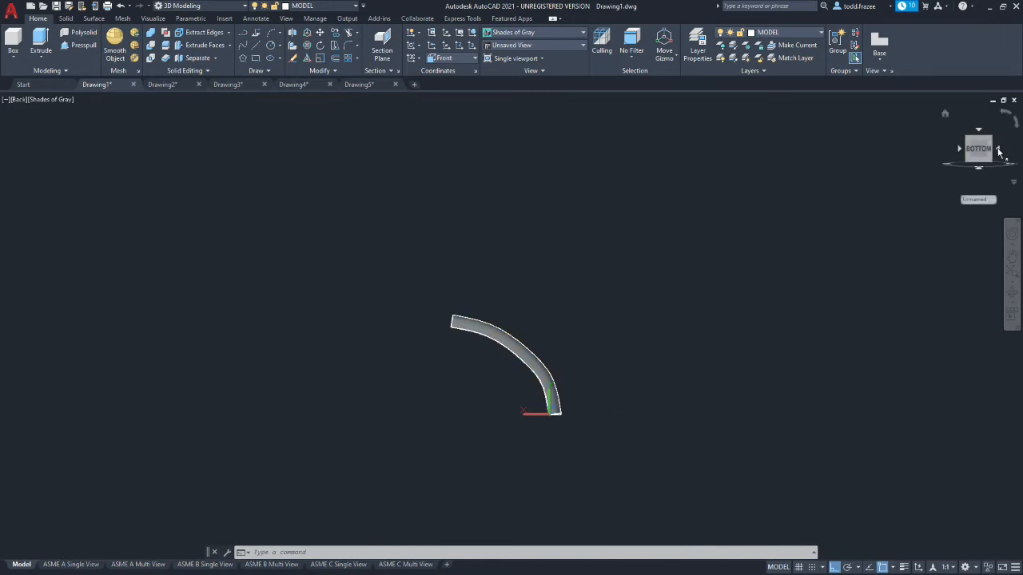
click(998, 151)
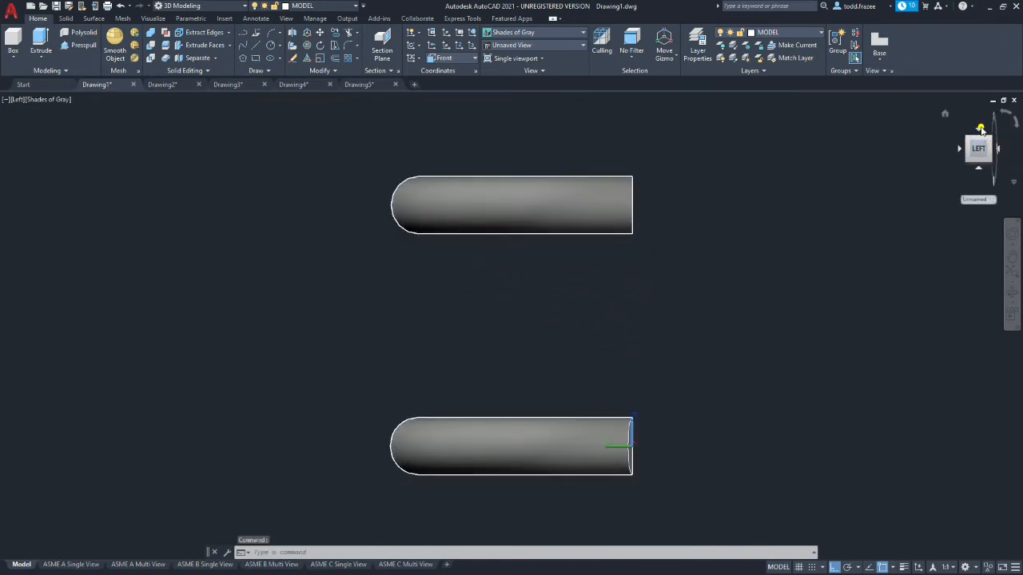
click(979, 131)
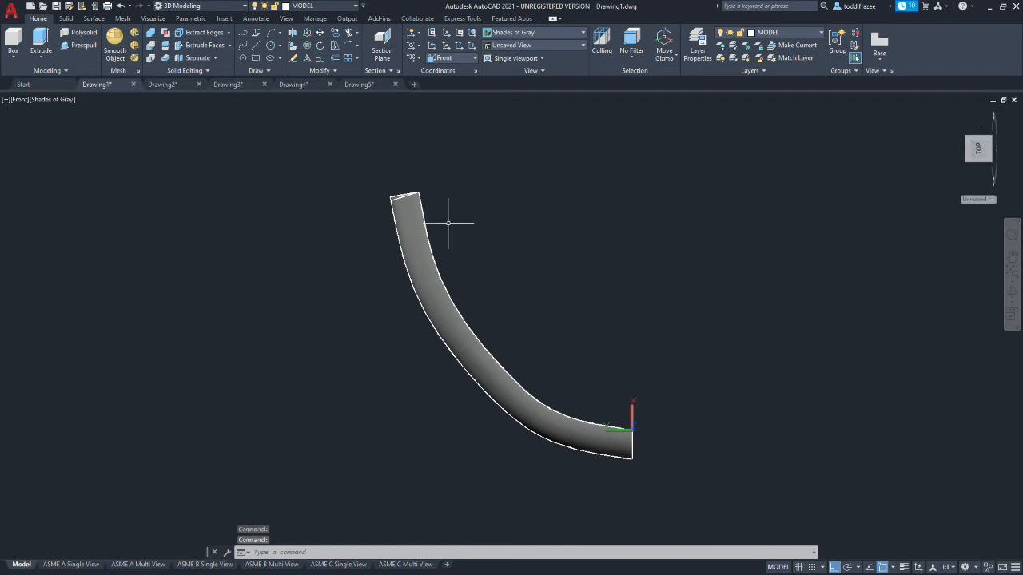
Step: Compare the lower and upper end faces of the two overlapping swept solids up close in the Front view, then from an isometric viewpoint
scroll(397, 197, up, 4)
scroll(407, 213, down, 4)
scroll(488, 291, down, 5)
scroll(471, 292, up, 10)
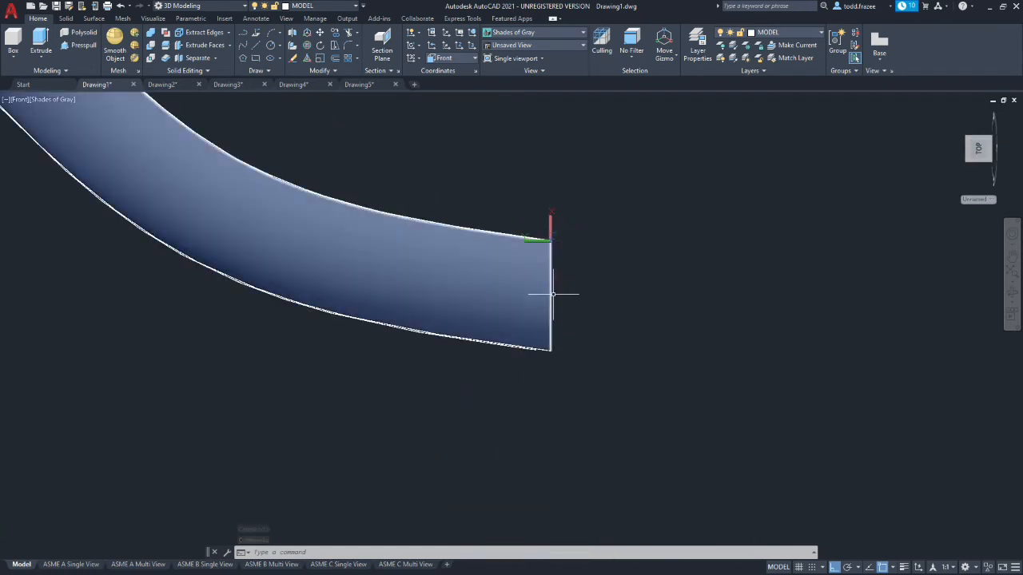
scroll(448, 297, down, 8)
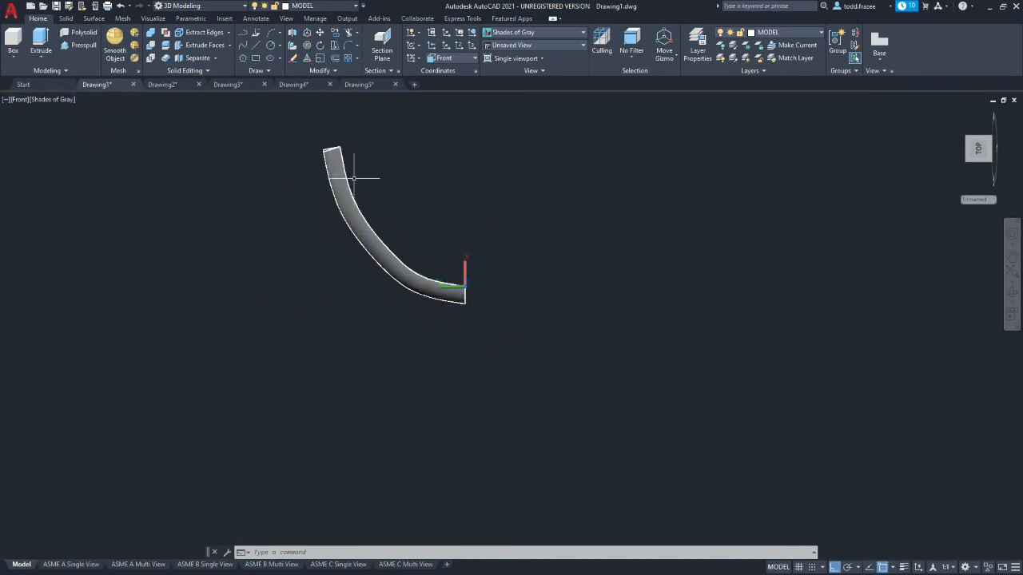
scroll(319, 165, up, 6)
scroll(334, 145, down, 8)
scroll(335, 147, up, 7)
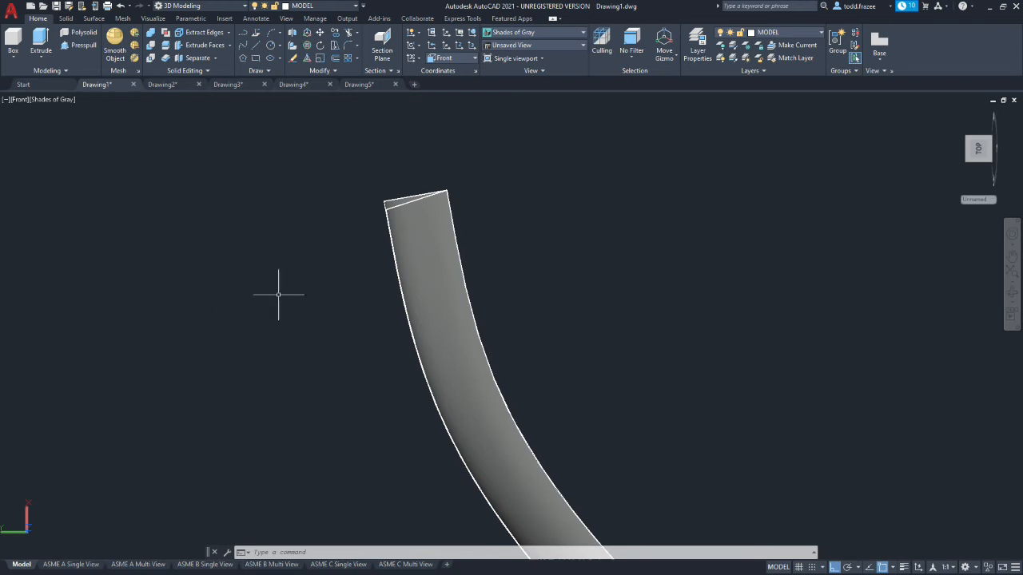
scroll(407, 201, up, 3)
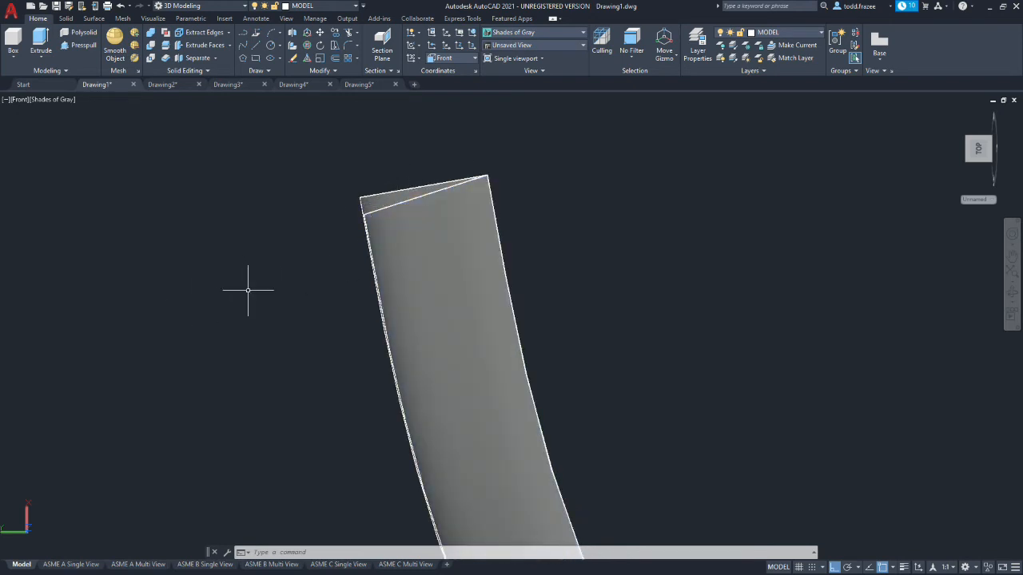
scroll(352, 299, down, 5)
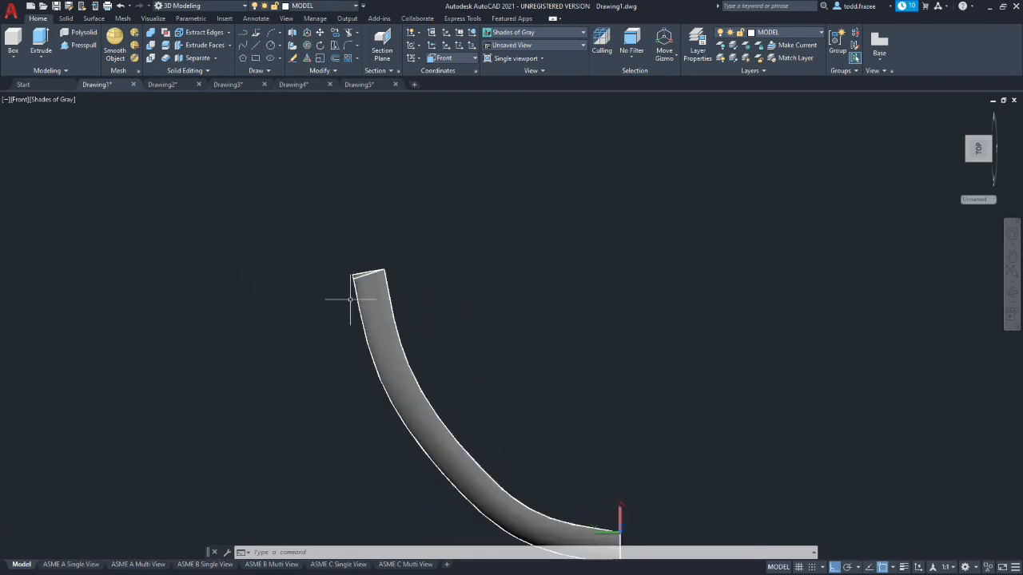
click(954, 112)
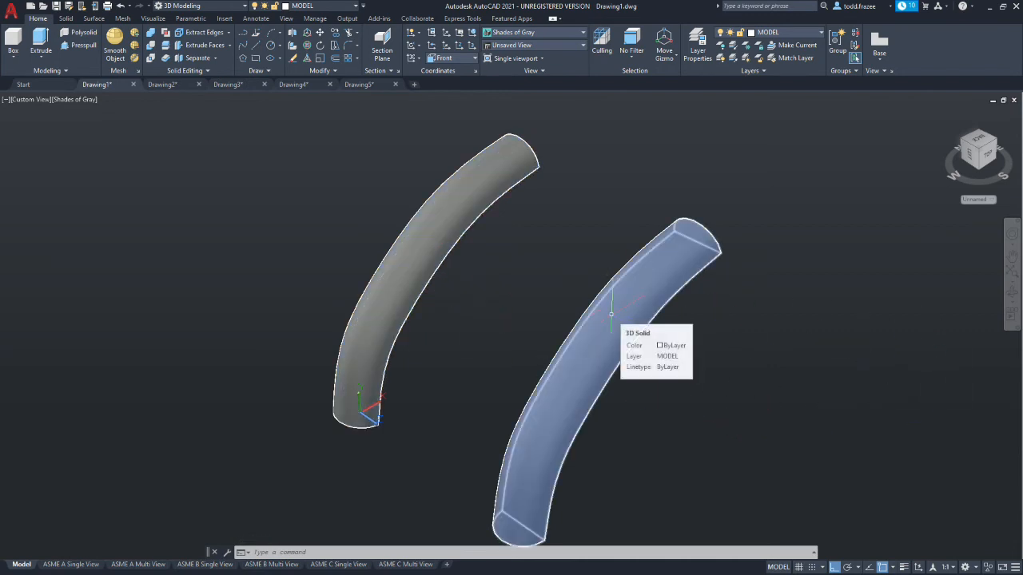
scroll(611, 314, down, 2)
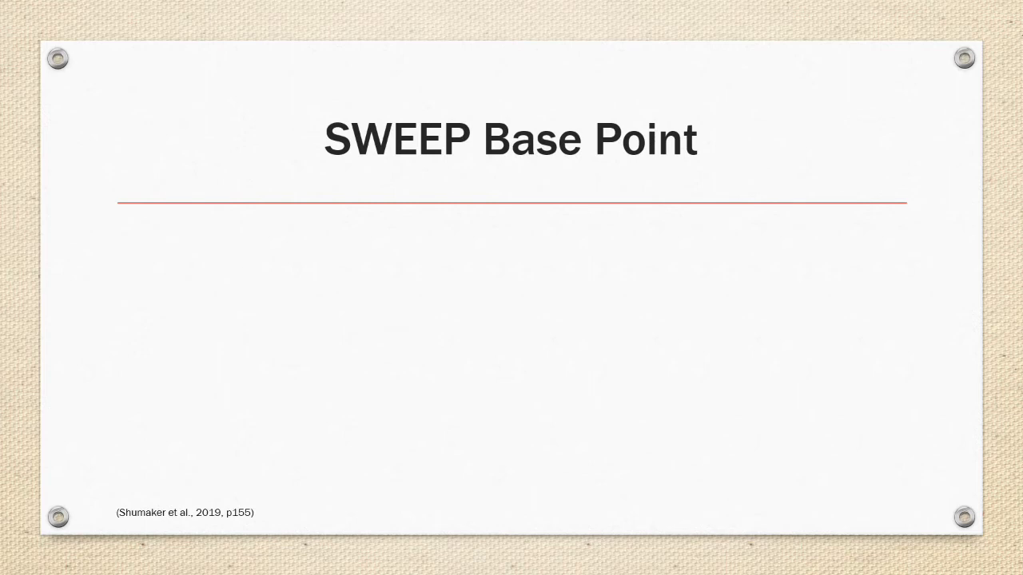
key(Right)
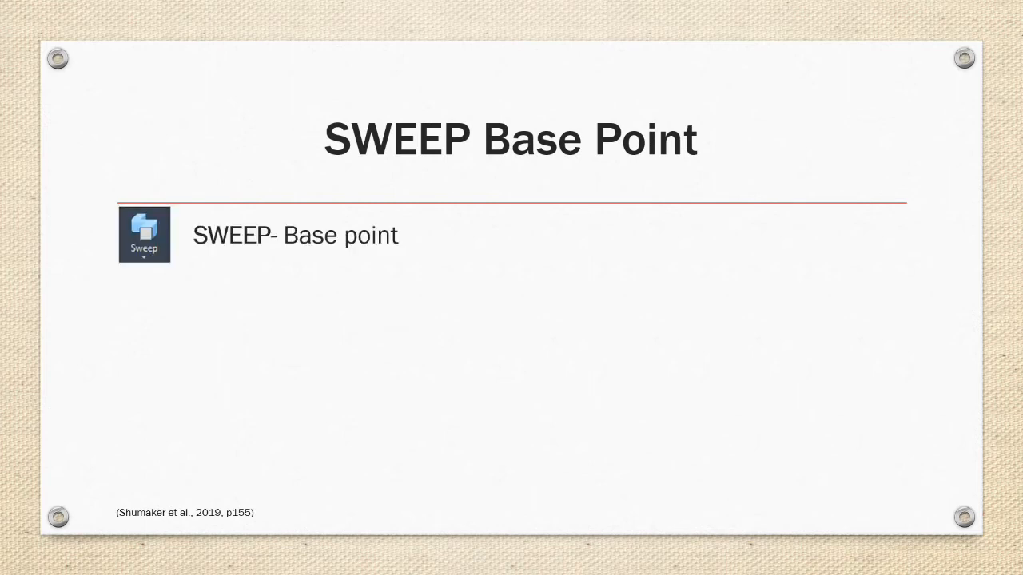